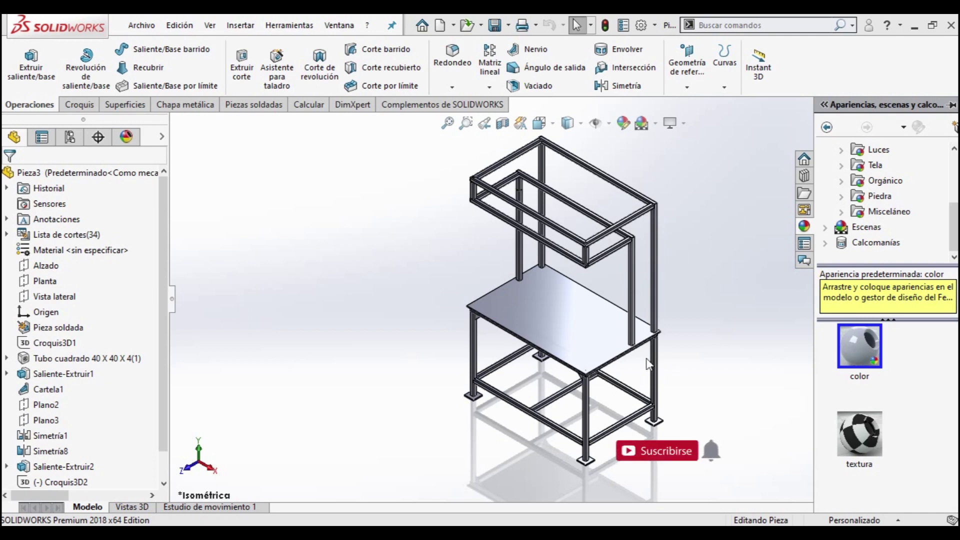
- Try dropping an appearance onto the workbench tabletop in SOLIDWORKS
left_click_drag(582, 294, 523, 319)
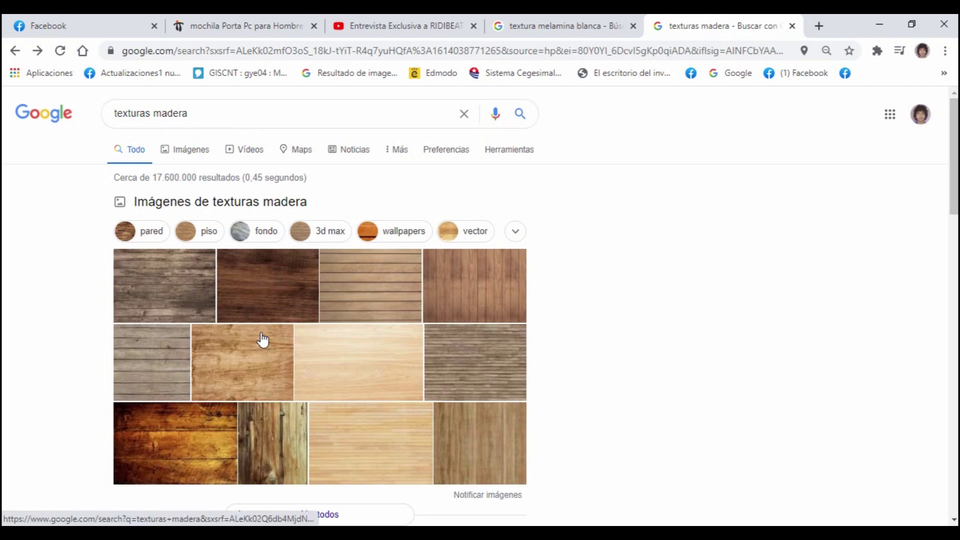
- In the Google image results, preview the first wood texture and choose Guardar imagen como
left_click(248, 369)
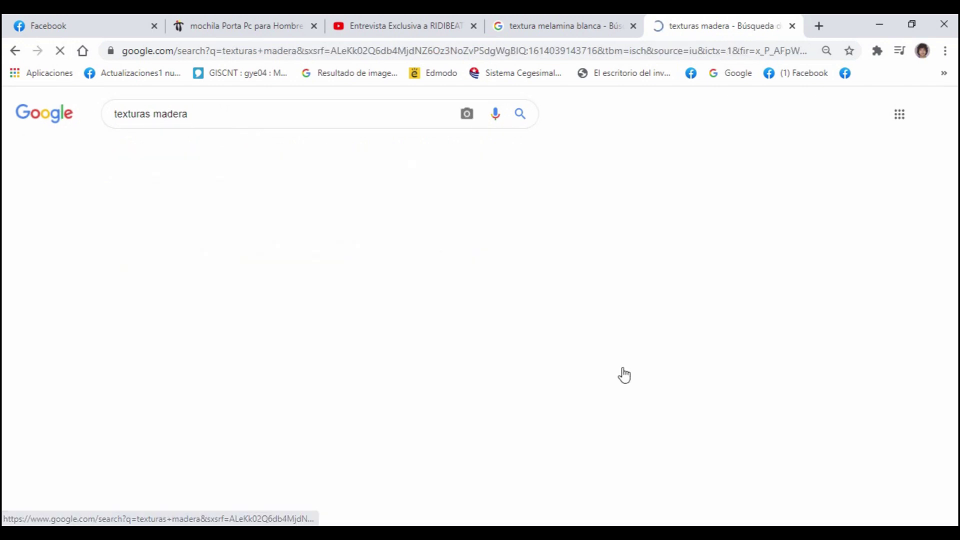
left_click(80, 293)
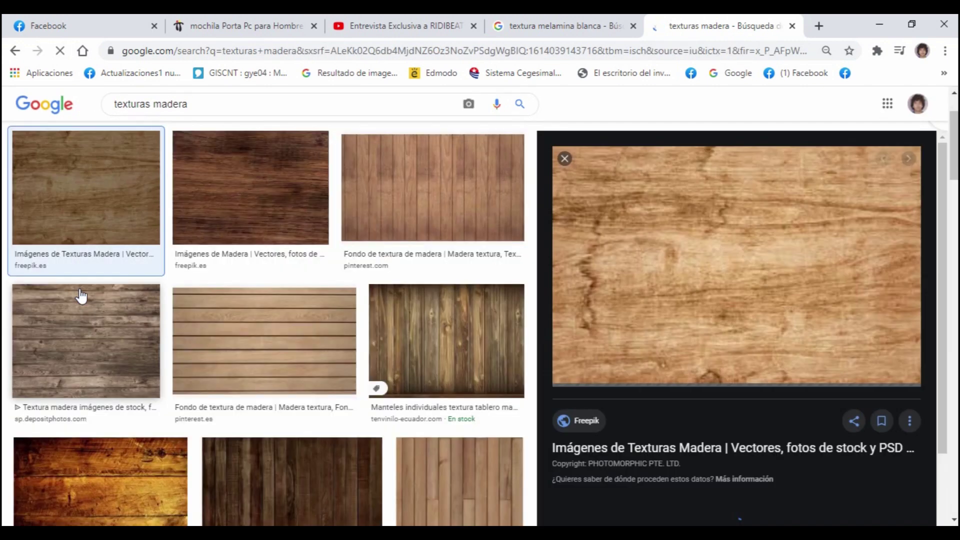
right_click(730, 271)
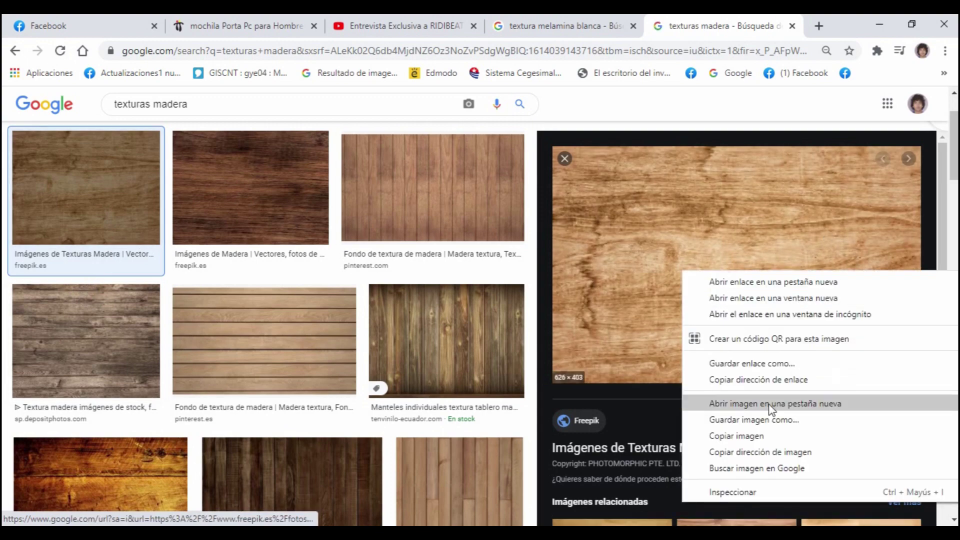
left_click(758, 421)
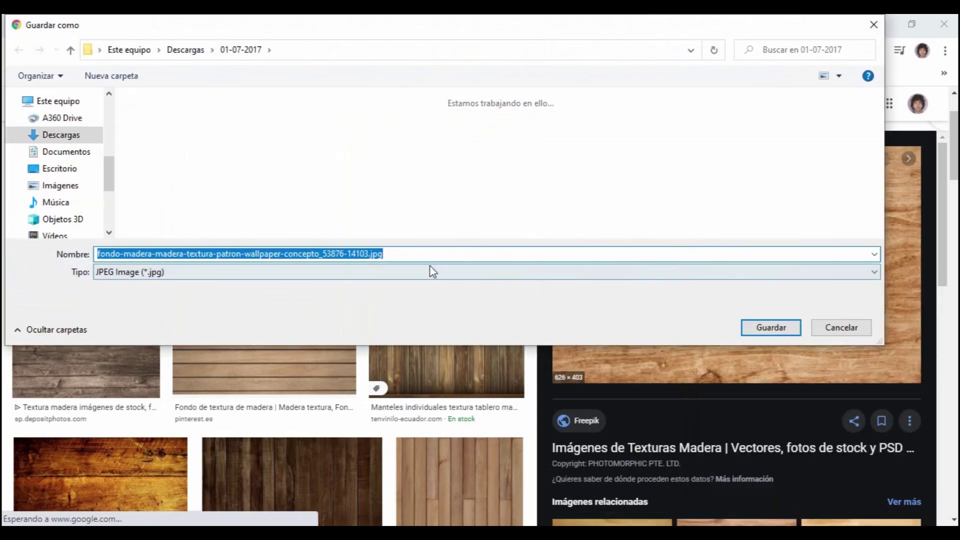
left_click(397, 253)
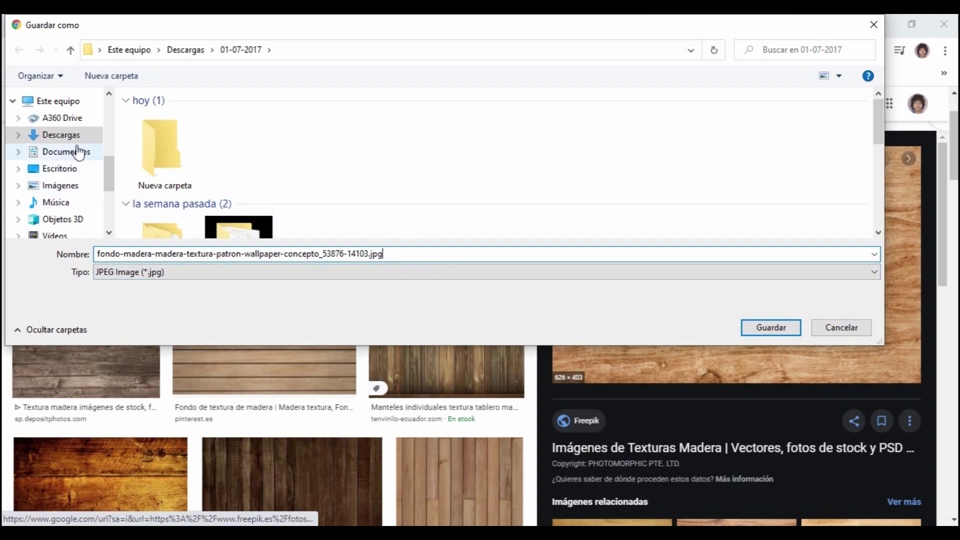
- Create an 'Apariencias 2' folder in Descargas and save the wood image into it
left_click(62, 135)
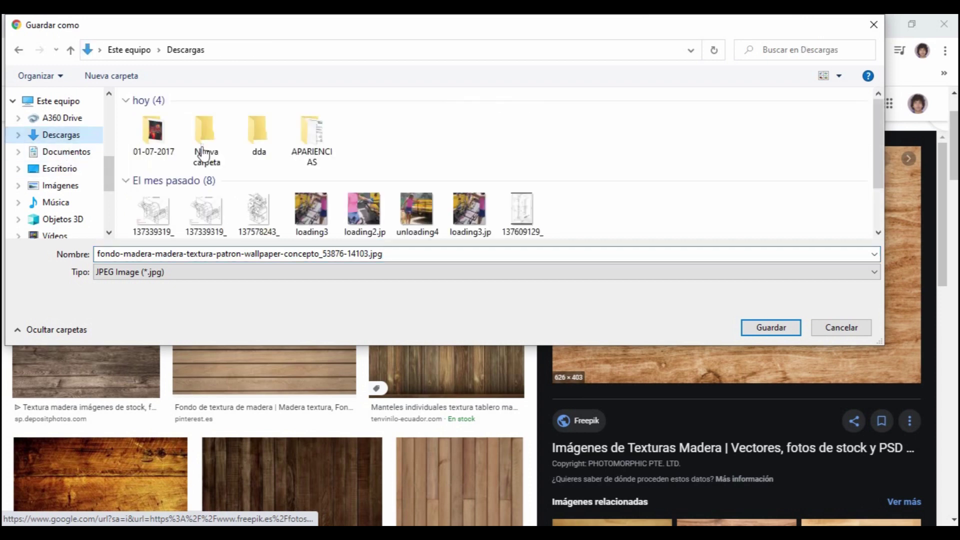
right_click(457, 130)
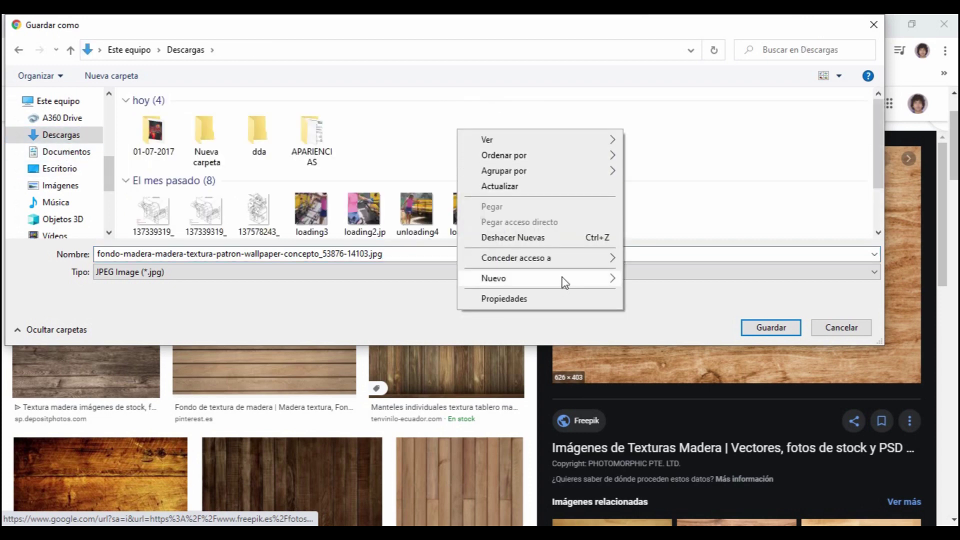
mouse_move(518, 278)
left_click(644, 281)
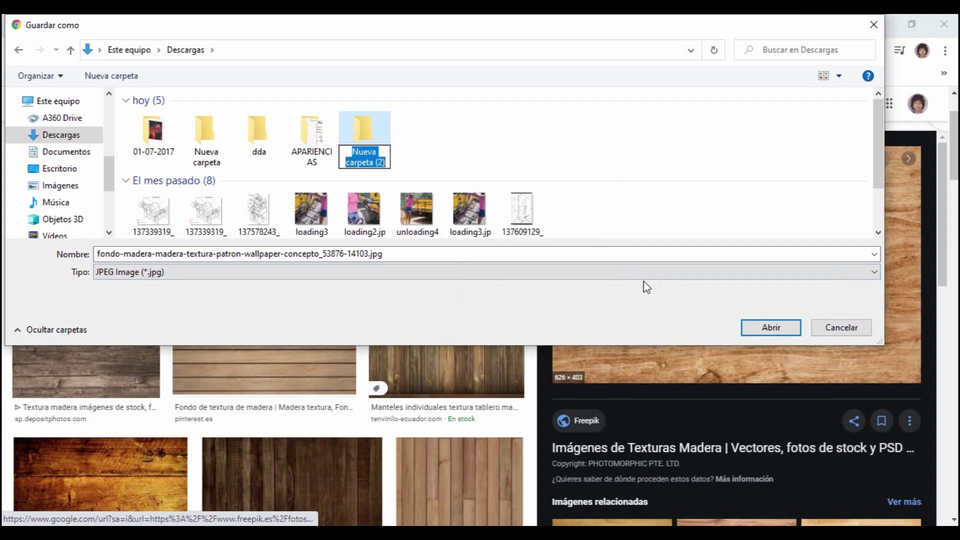
type("Aparienci")
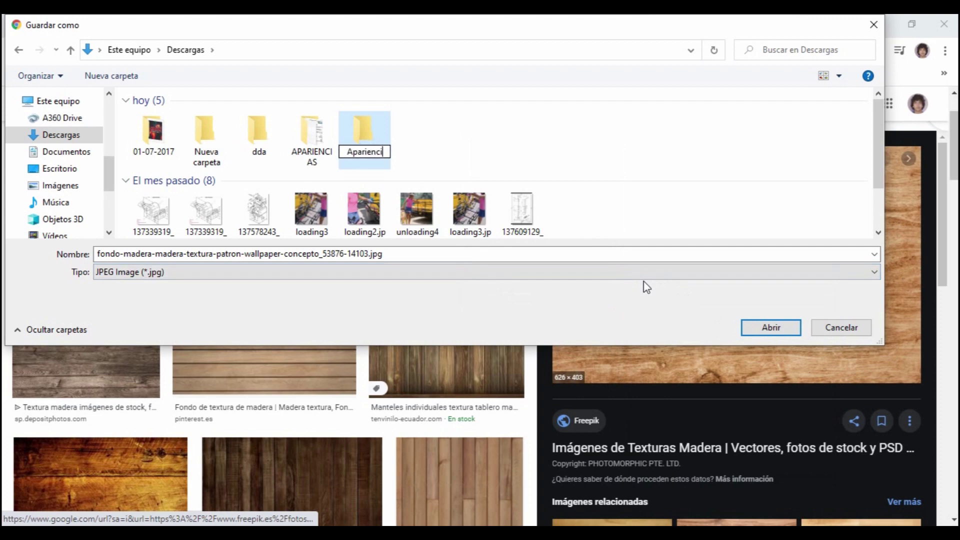
type("as 2")
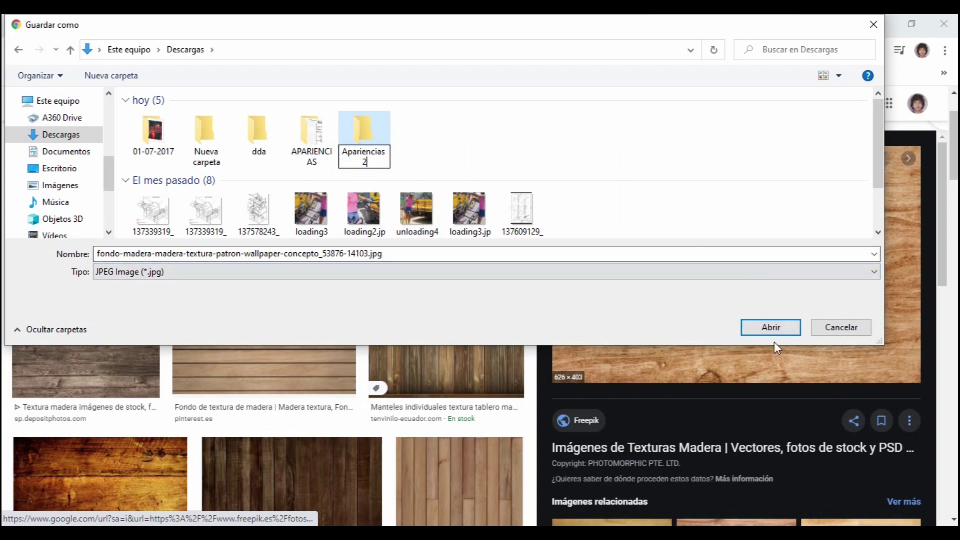
left_click(784, 337)
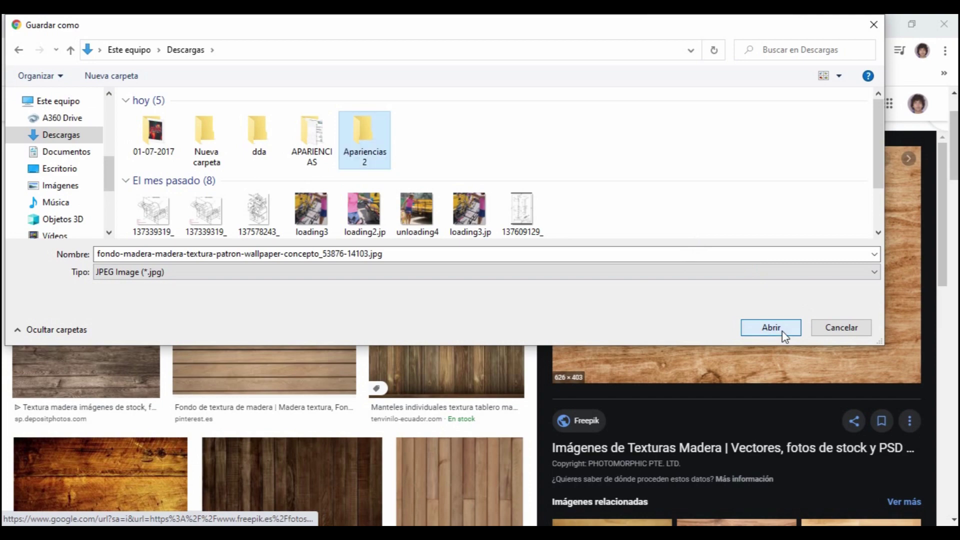
left_click(772, 331)
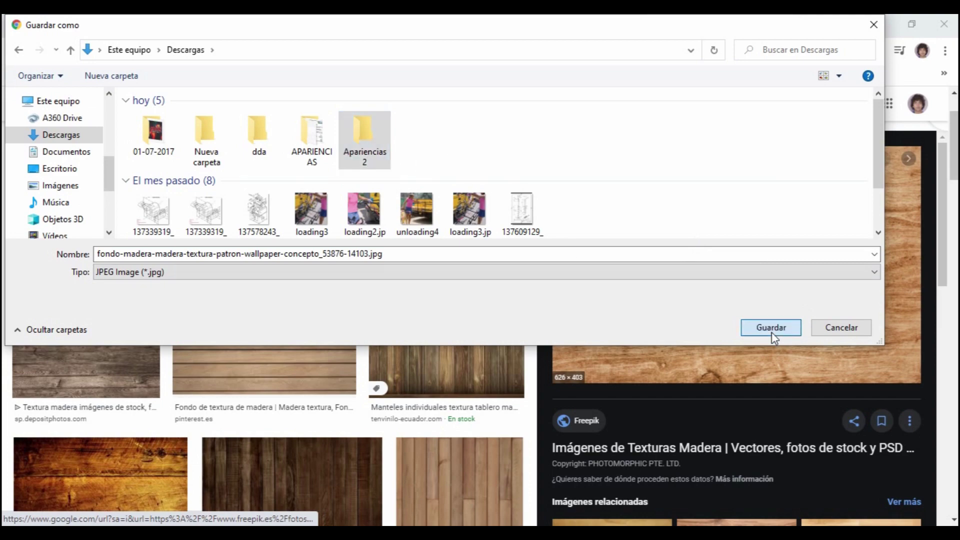
left_click(777, 327)
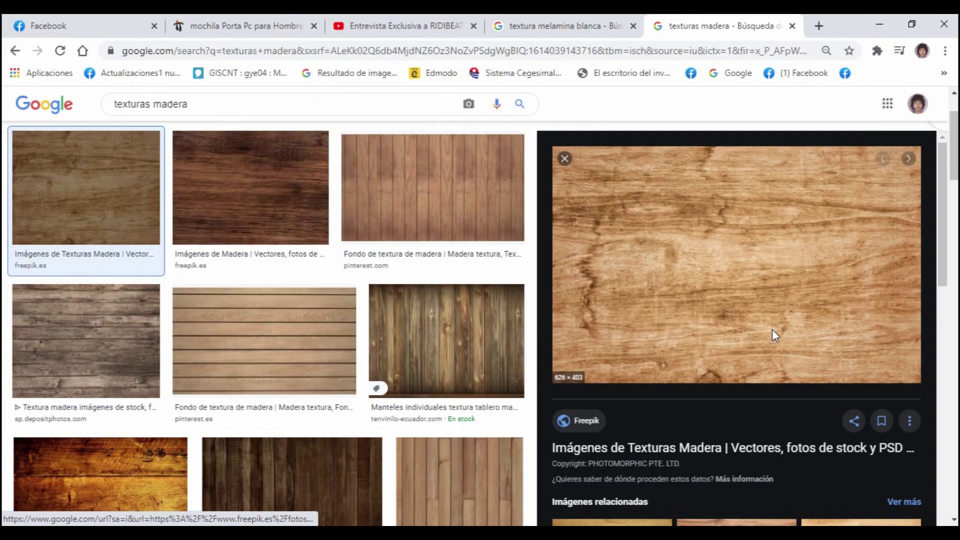
- Change the image search to galvanized steel textures ('texturas acero galvanizado')
scroll(409, 369, "up", 2)
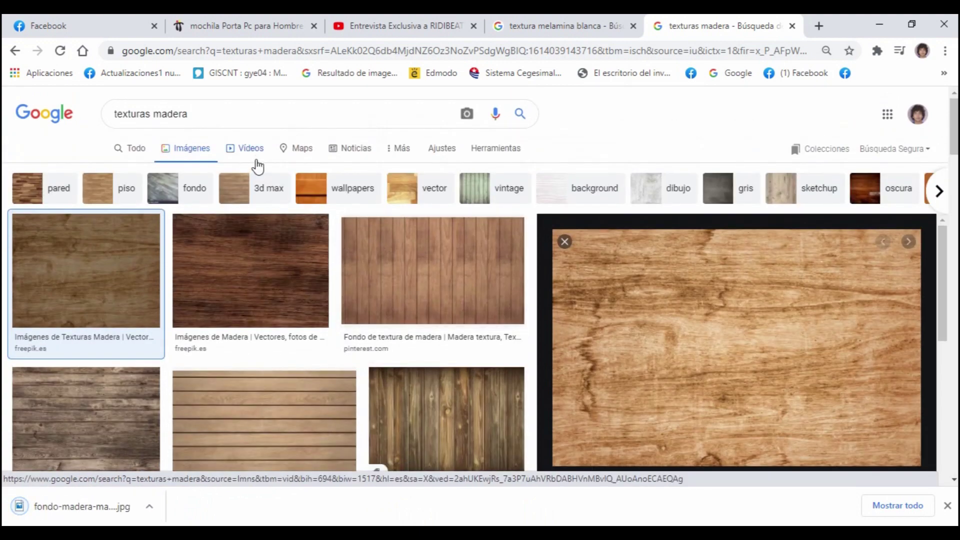
key("BackSpace")
key("BackSpace")
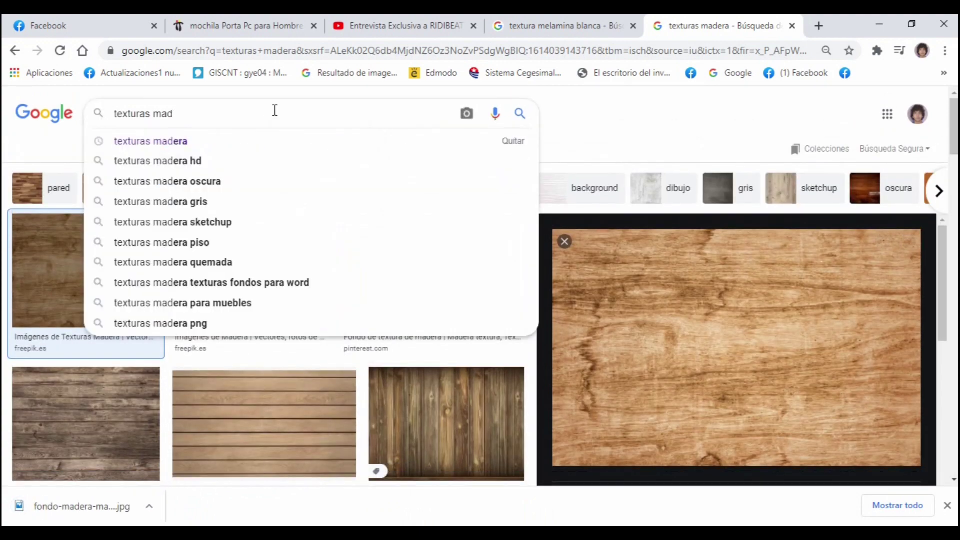
type("cero oxidado")
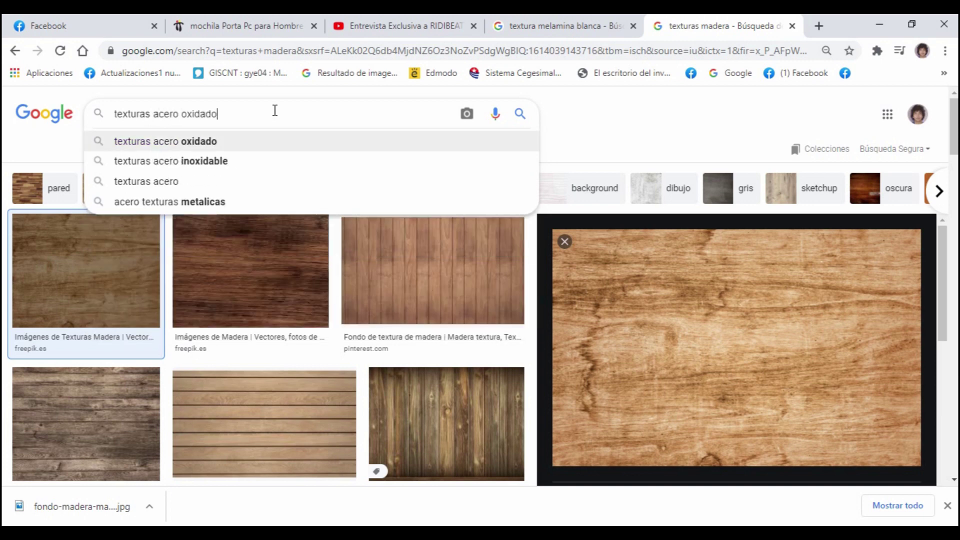
key("Down")
key("Down")
key("BackSpace")
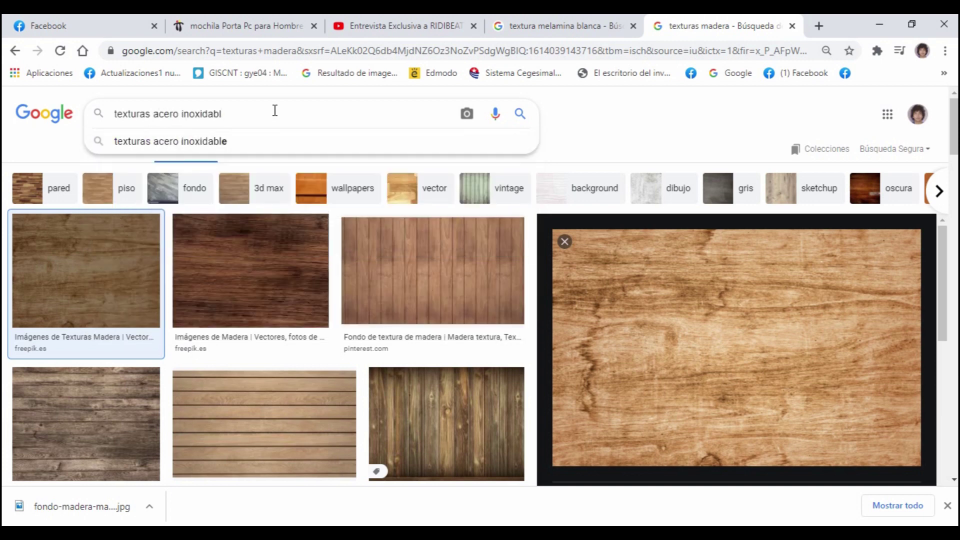
key("BackSpace")
key("BackSpace")
key("BackSpace")
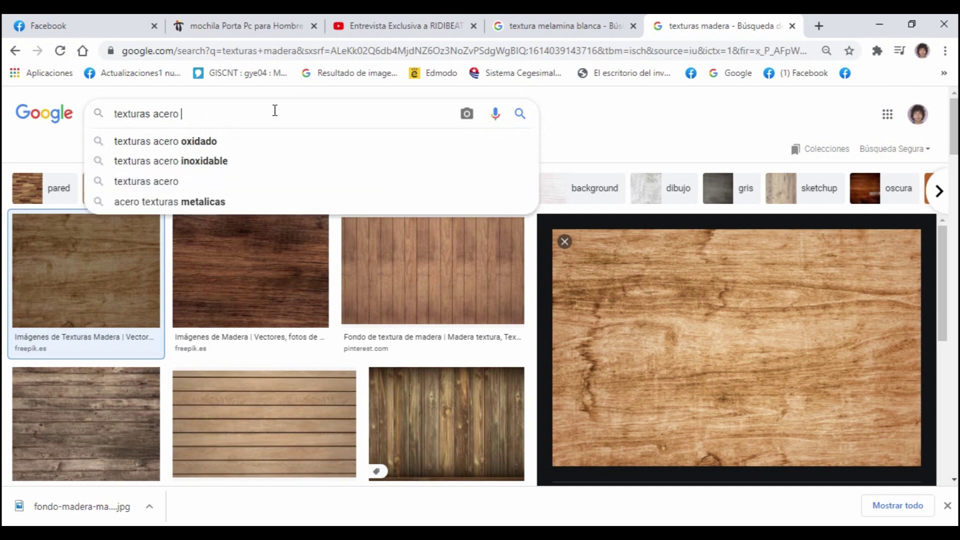
type("galvanizado")
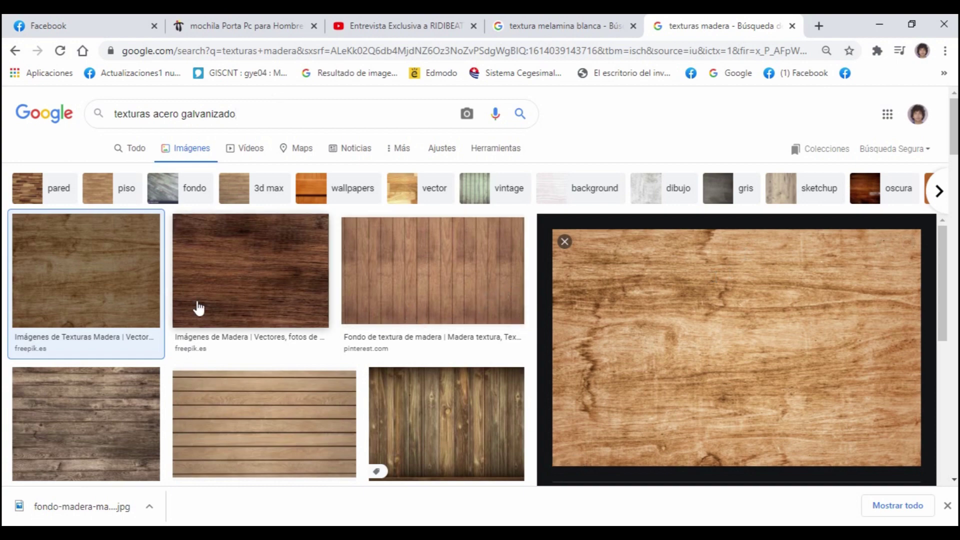
left_click(521, 116)
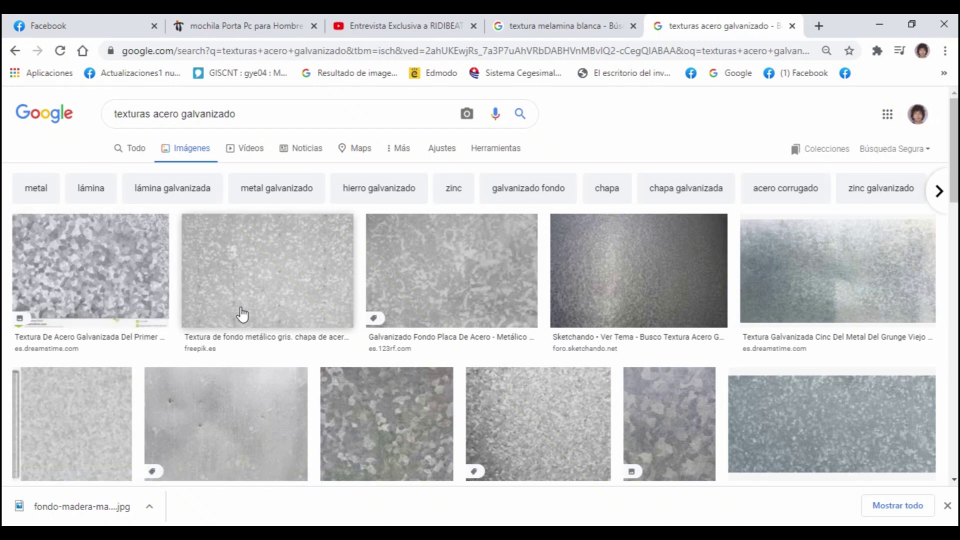
- Save the galvanized zinc texture image into the Apariencias 2 folder
scroll(765, 330, "down", 3)
left_click(810, 315)
right_click(684, 219)
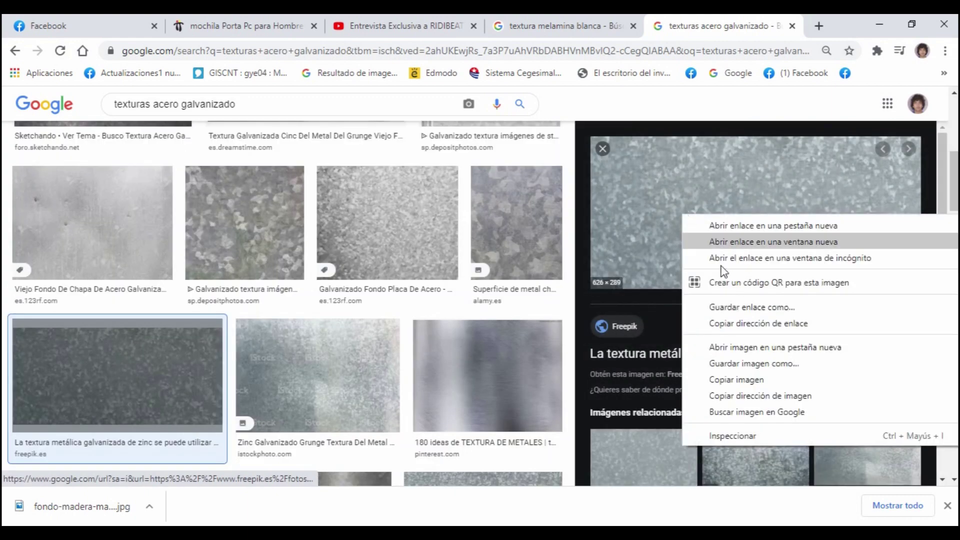
left_click(767, 364)
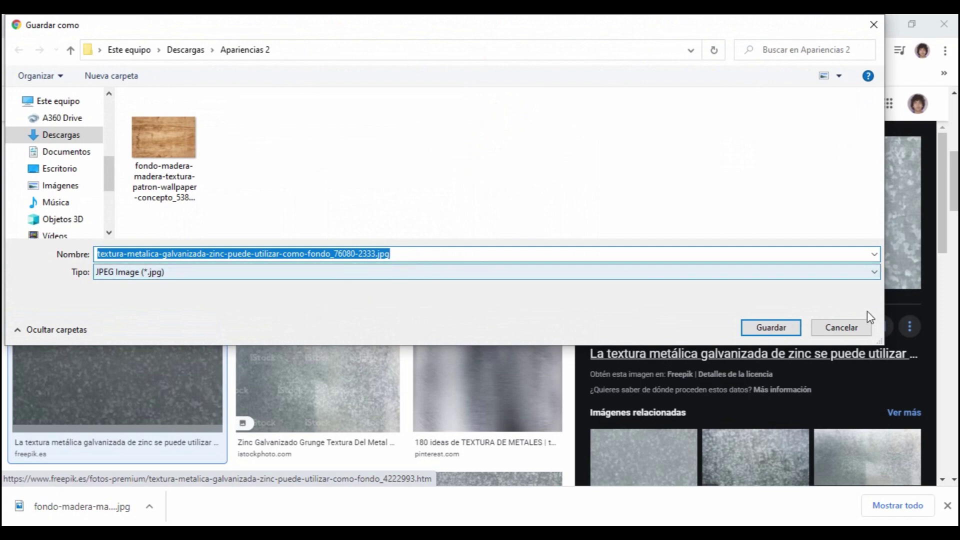
left_click(783, 327)
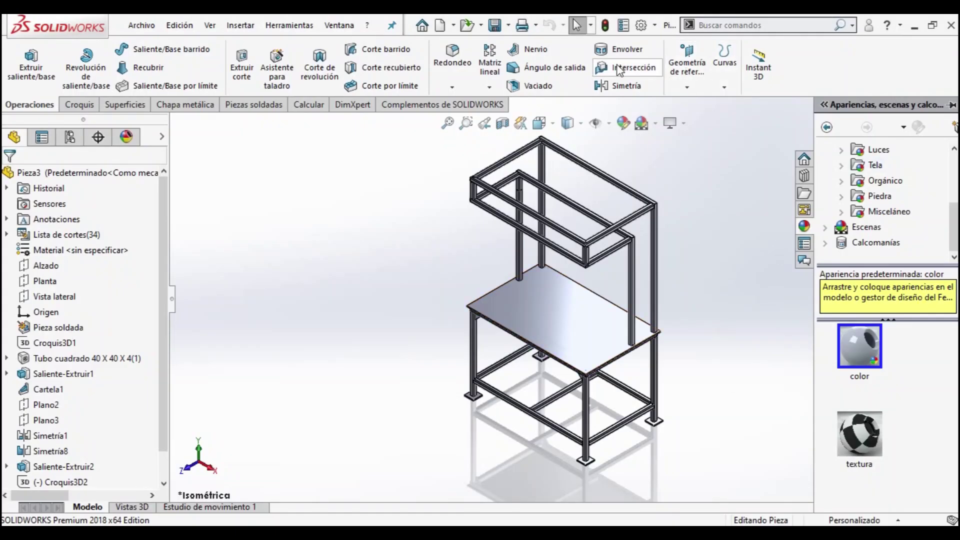
- In System Options > Ubicaciones de archivos, show the folder locations for Texturas
left_click(656, 26)
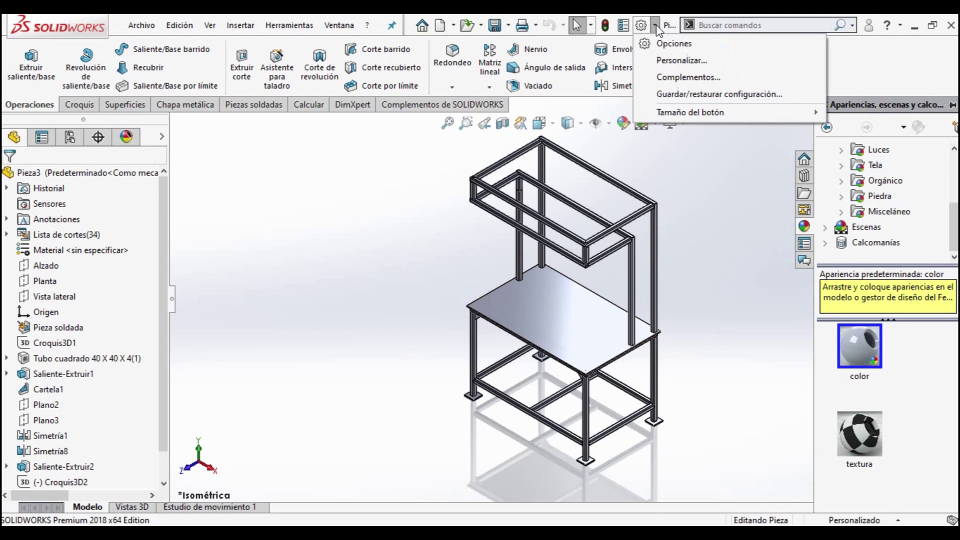
left_click(672, 44)
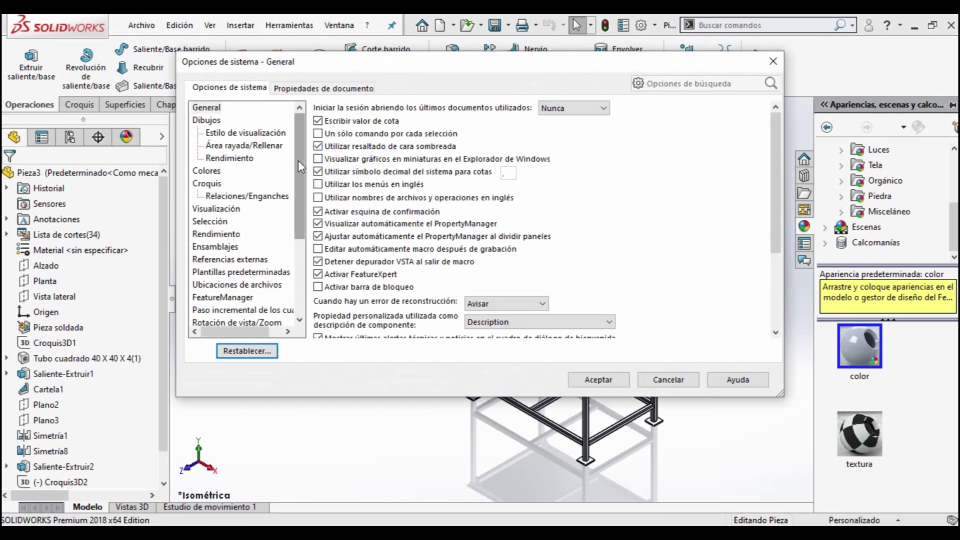
left_click_drag(298, 165, 298, 197)
left_click(237, 234)
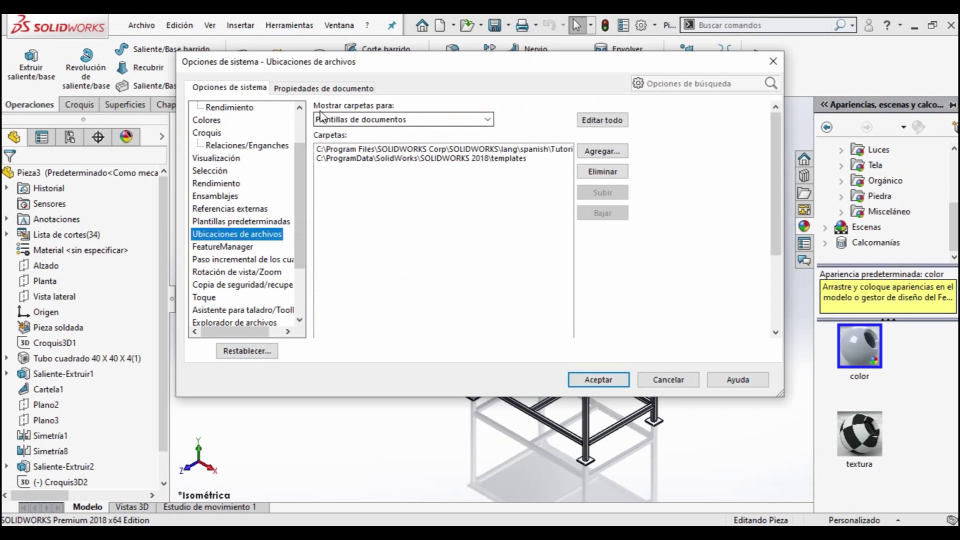
left_click(484, 119)
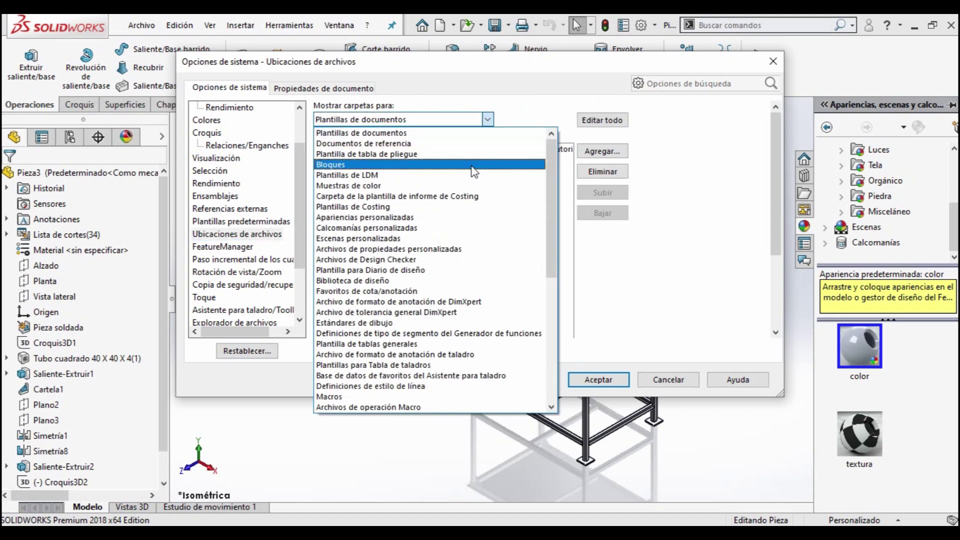
scroll(474, 173, "down", 2)
scroll(450, 250, "down", 2)
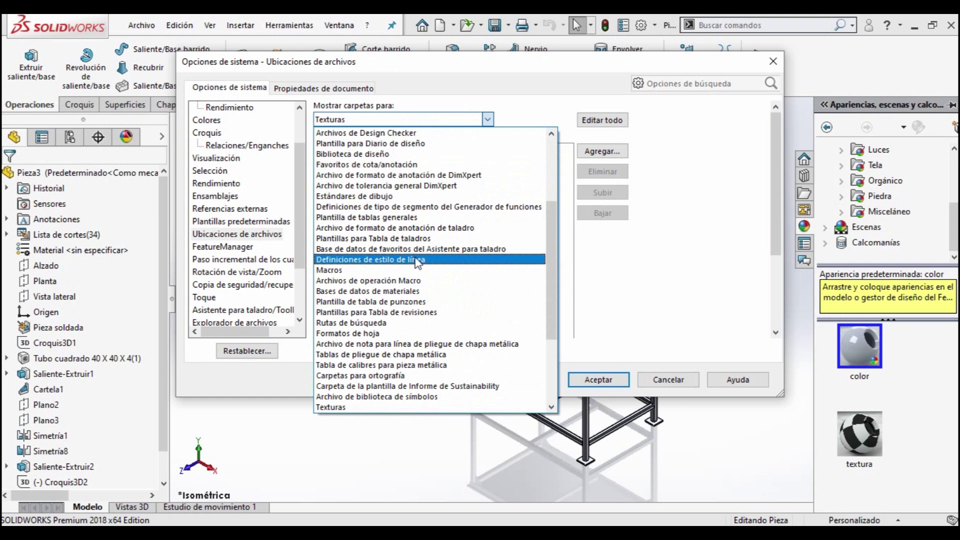
left_click(342, 408)
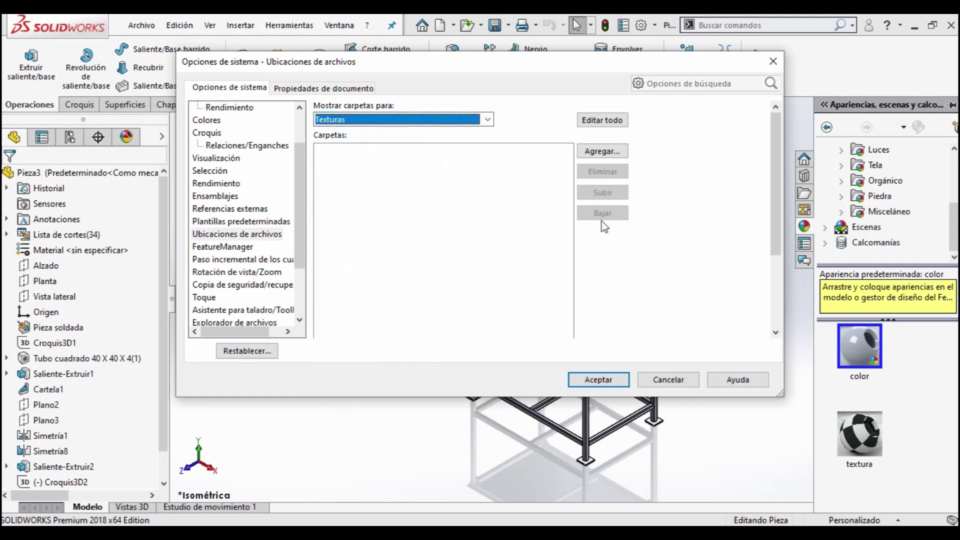
left_click(599, 153)
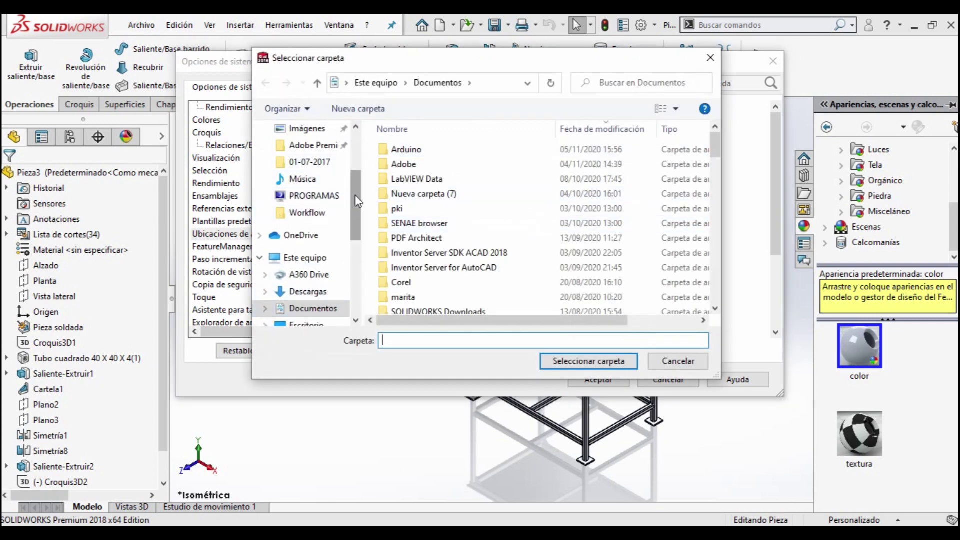
- Add Descargas\Apariencias 2 as a Texturas folder location and accept the options
scroll(362, 148, "up", 3)
left_click(304, 175)
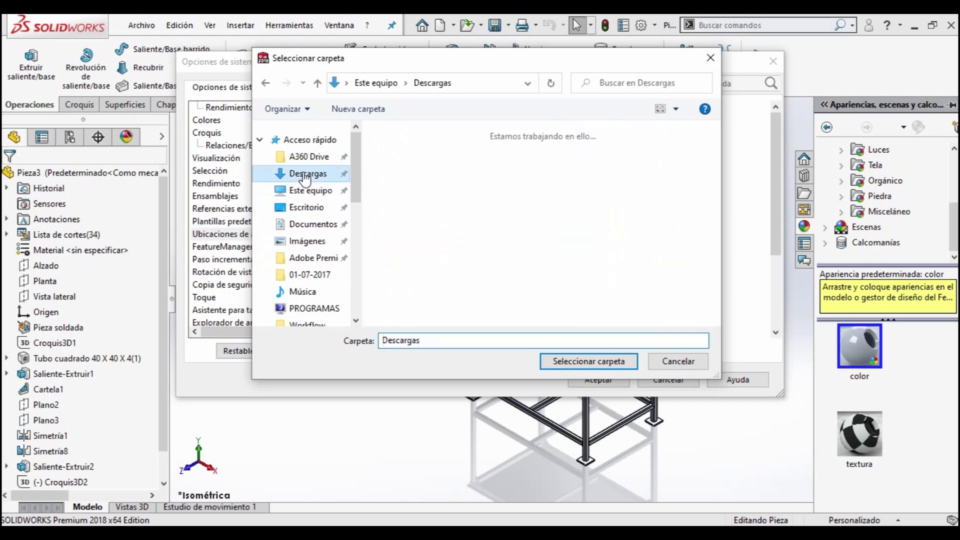
left_click(458, 170)
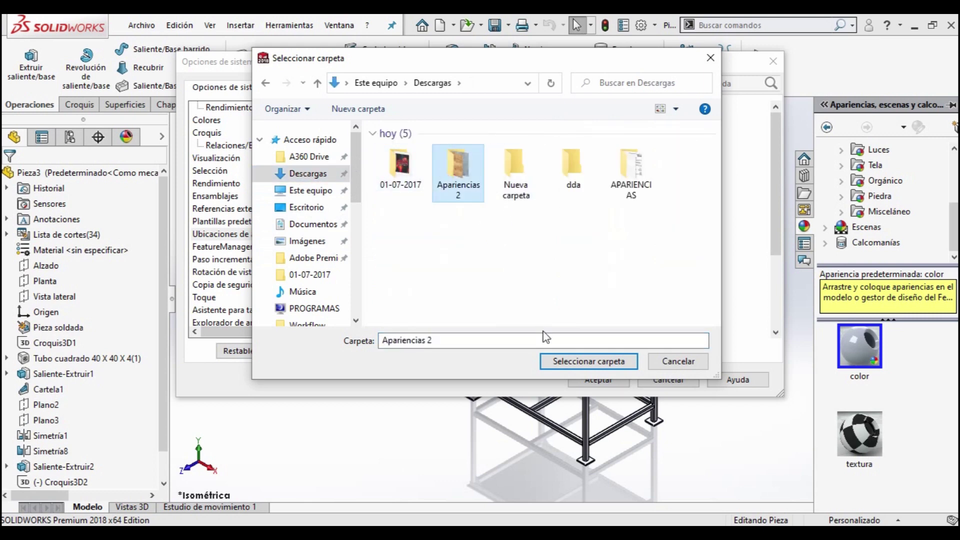
left_click(570, 368)
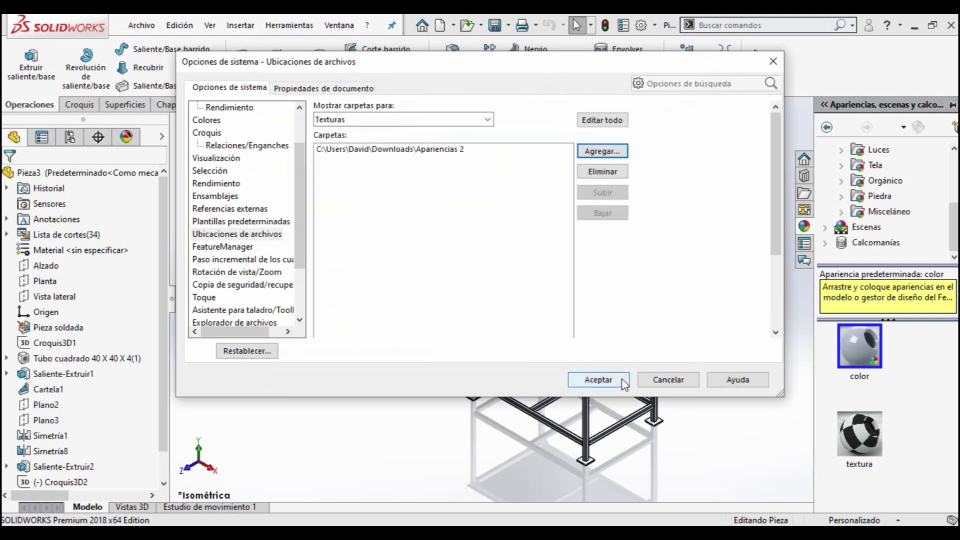
left_click(622, 384)
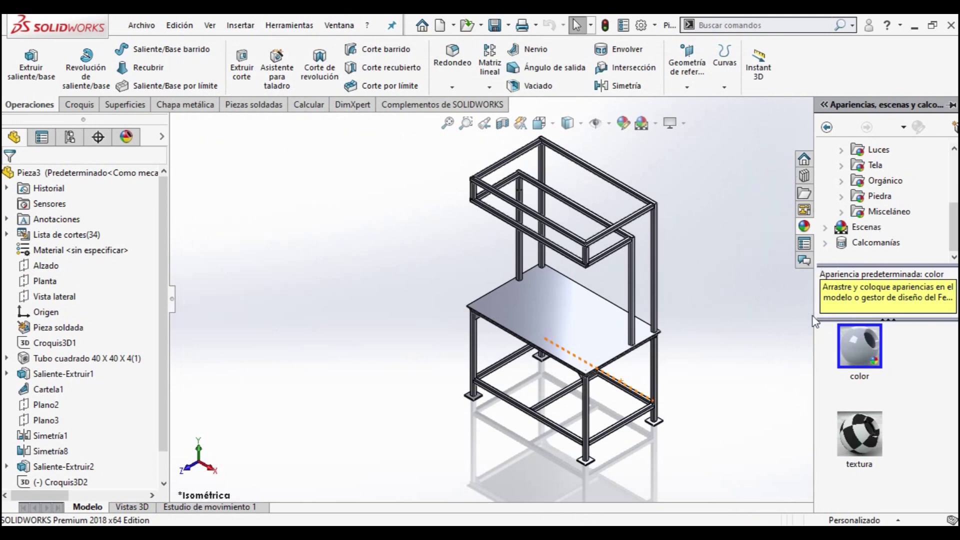
- Widen the Apariencias pane, refresh the library, and open the Apariencias 2 texture folder
left_click_drag(815, 350, 702, 379)
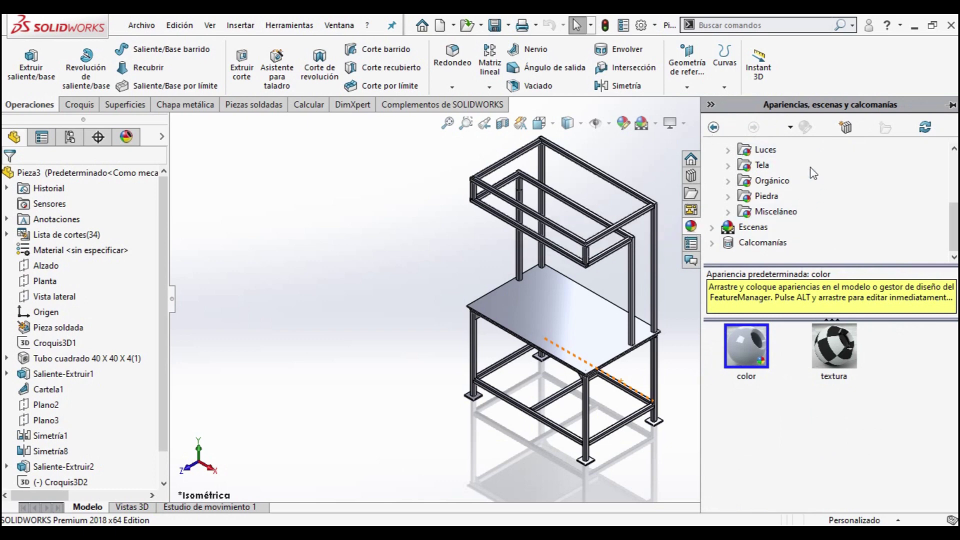
scroll(814, 172, "up", 3)
left_click(712, 150)
left_click(711, 150)
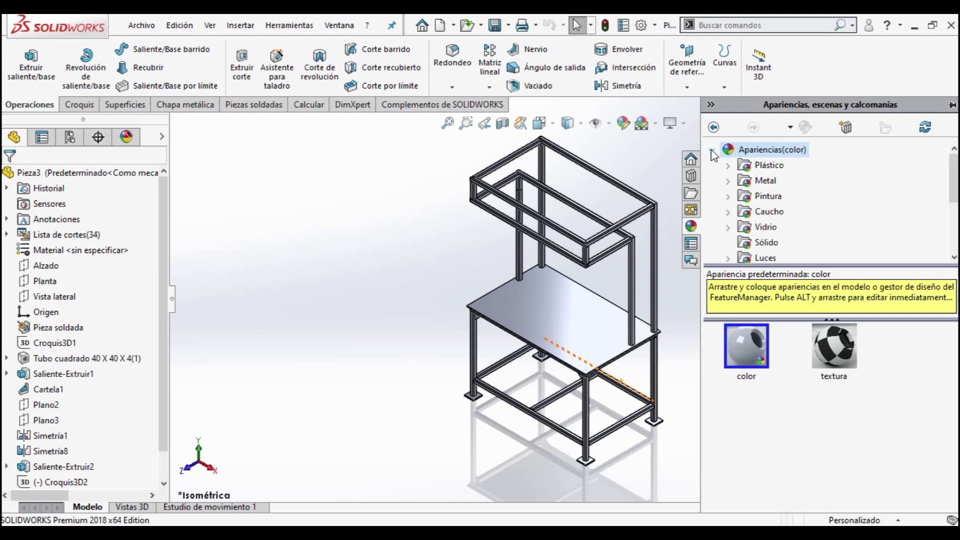
scroll(757, 176, "down", 3)
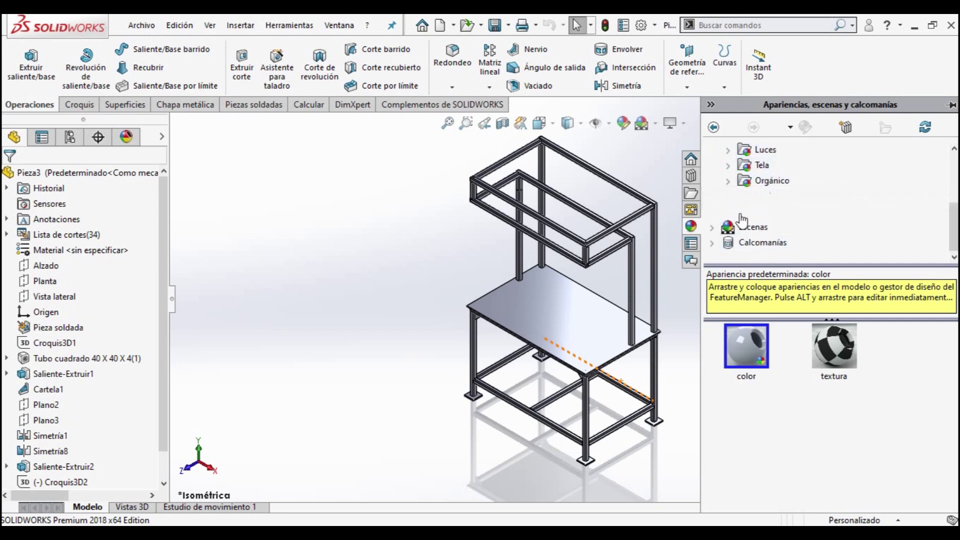
left_click(925, 128)
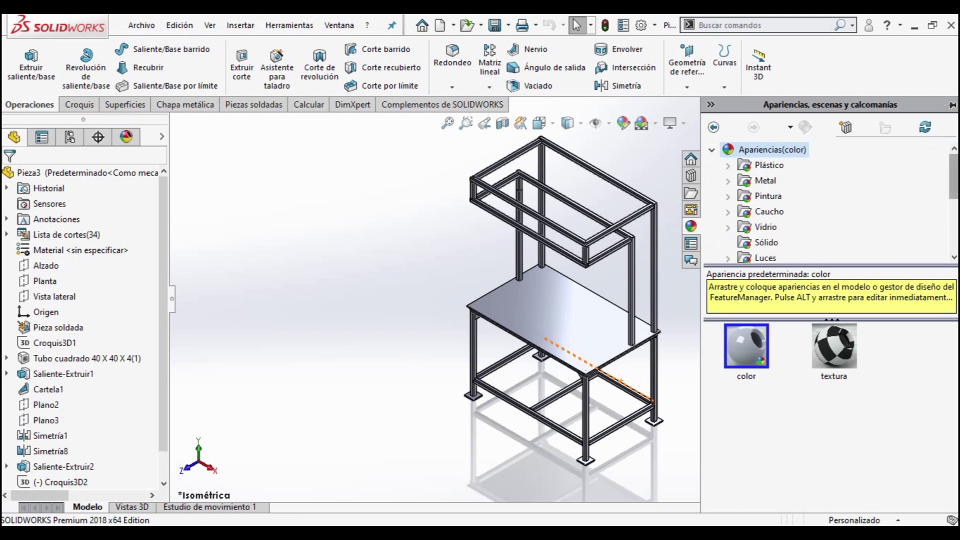
scroll(940, 210, "down", 2)
scroll(800, 210, "down", 1)
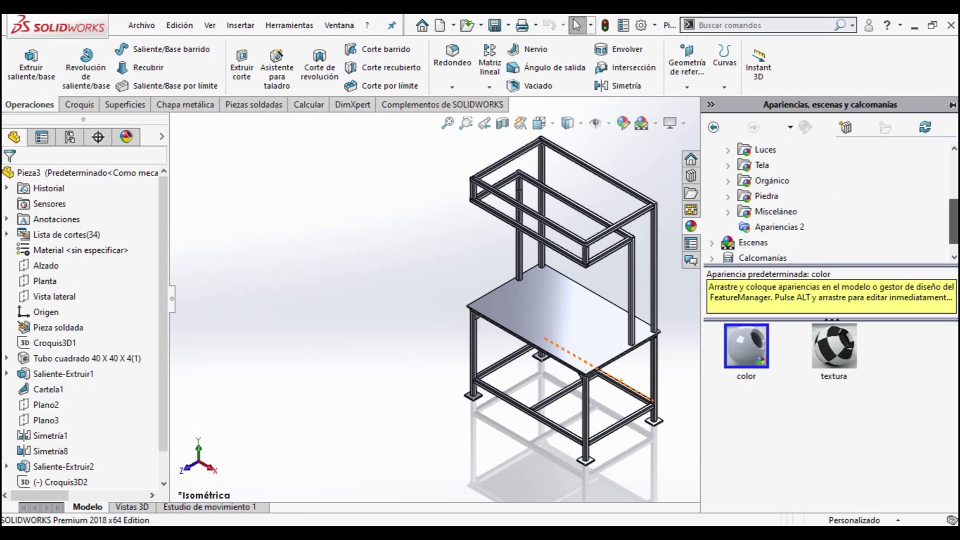
left_click(768, 228)
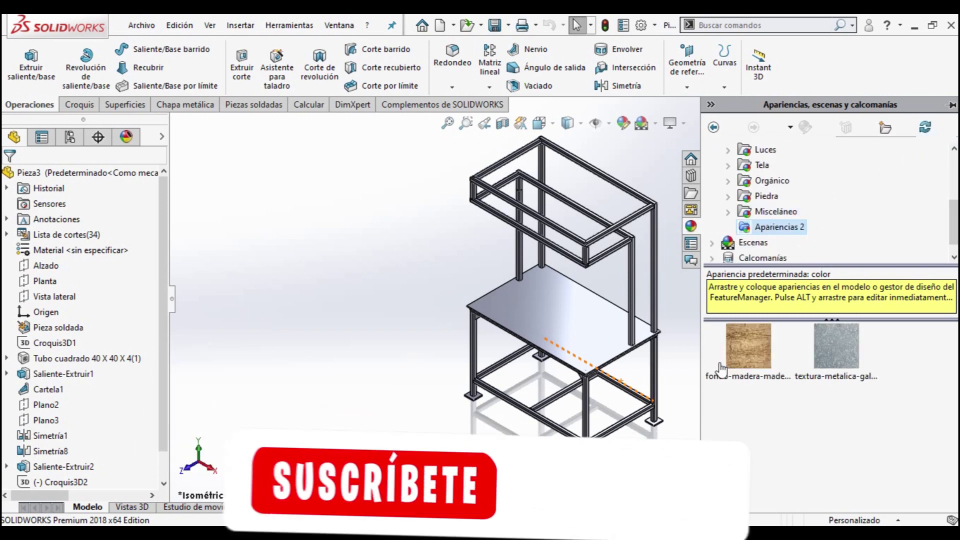
left_click(836, 350)
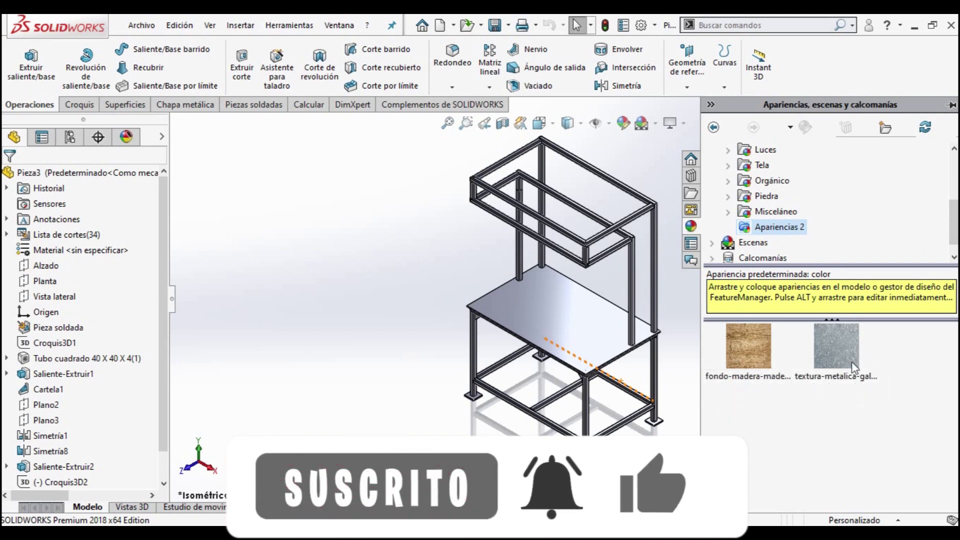
- Apply the downloaded wood texture to the whole tabletop body and return to isometric view
left_click_drag(760, 353, 565, 325)
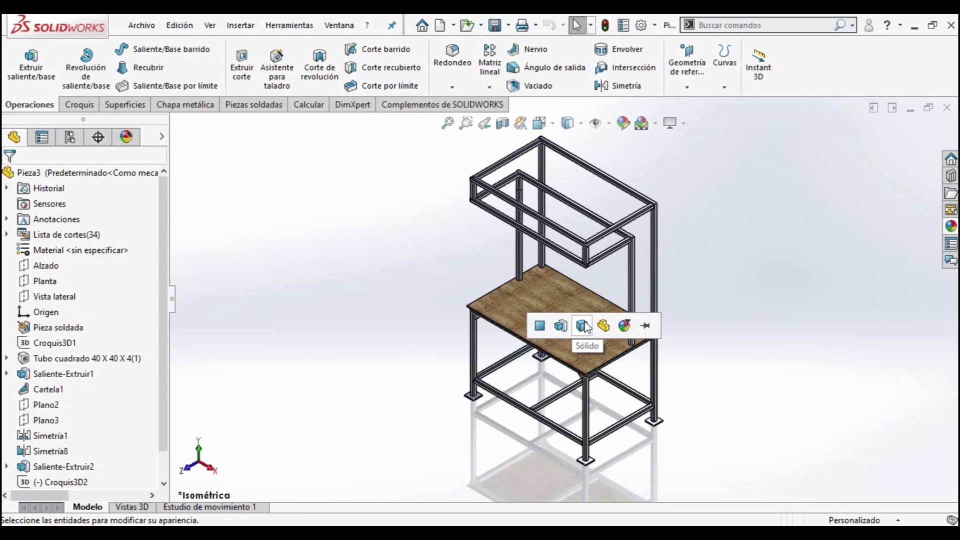
left_click(582, 326)
scroll(606, 345, "down", 5)
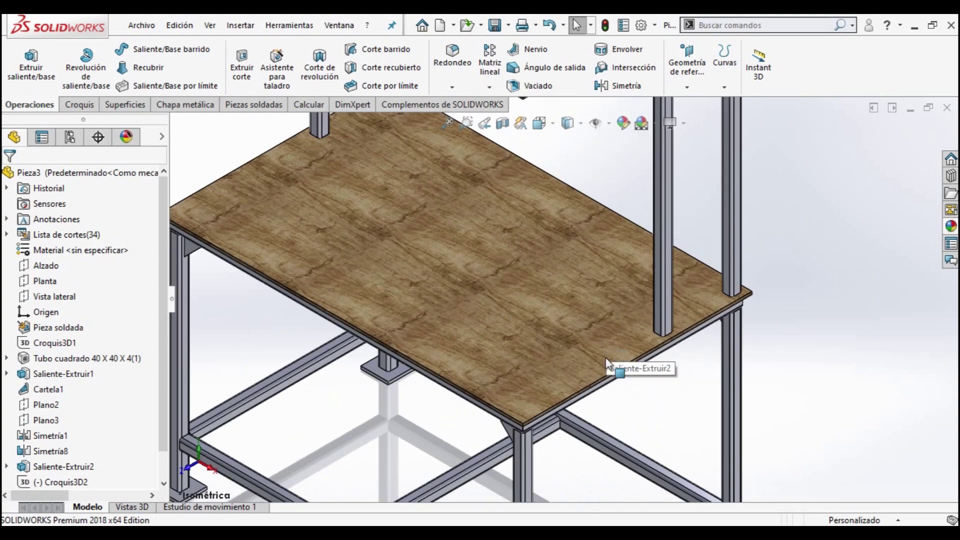
scroll(606, 348, "up", 2)
mouse_move(530, 365)
middle_mouse_down()
mouse_move(574, 275)
mouse_move(524, 340)
middle_mouse_up()
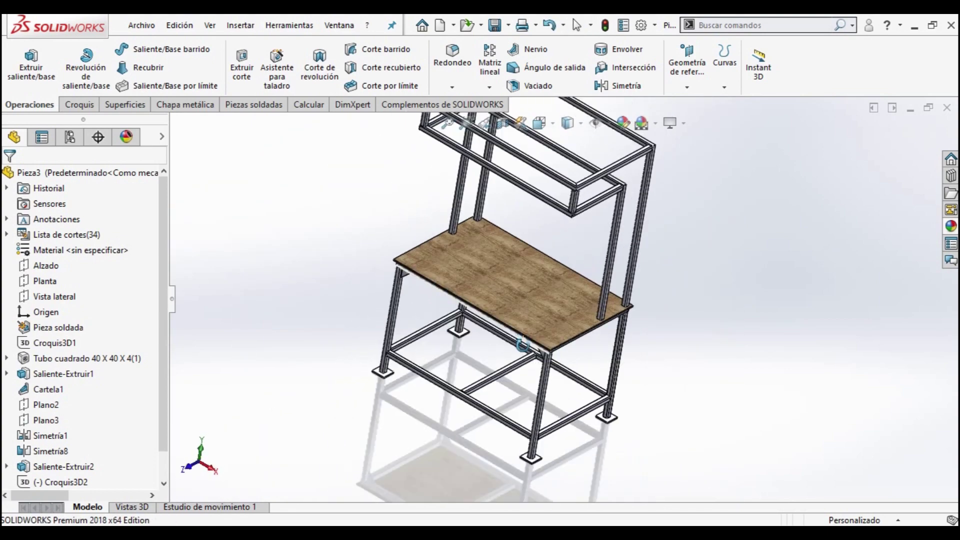
key("ctrl+7")
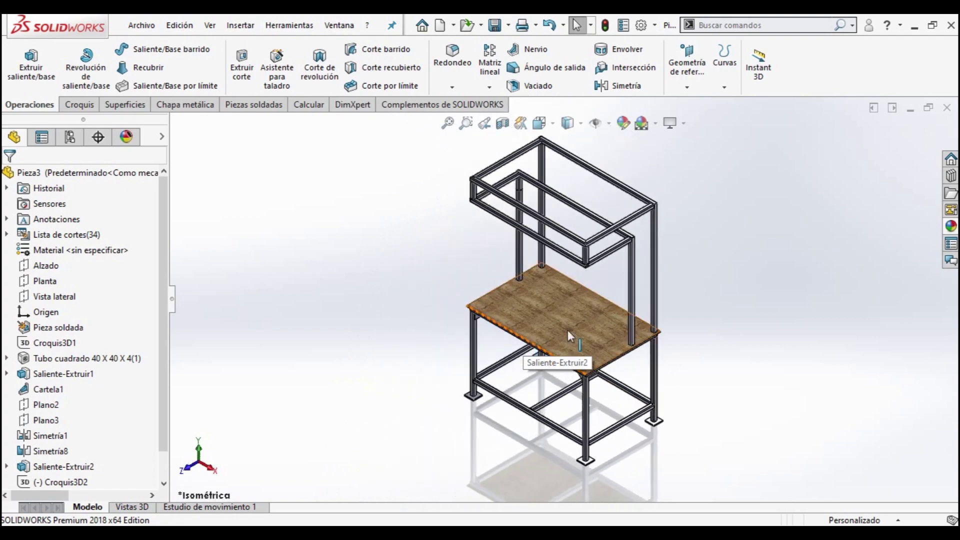
- Drop a downloaded texture from the appearance library onto the frame's lower rail
scroll(580, 355, "down", 3)
scroll(600, 350, "down", 3)
scroll(615, 358, "down", 1)
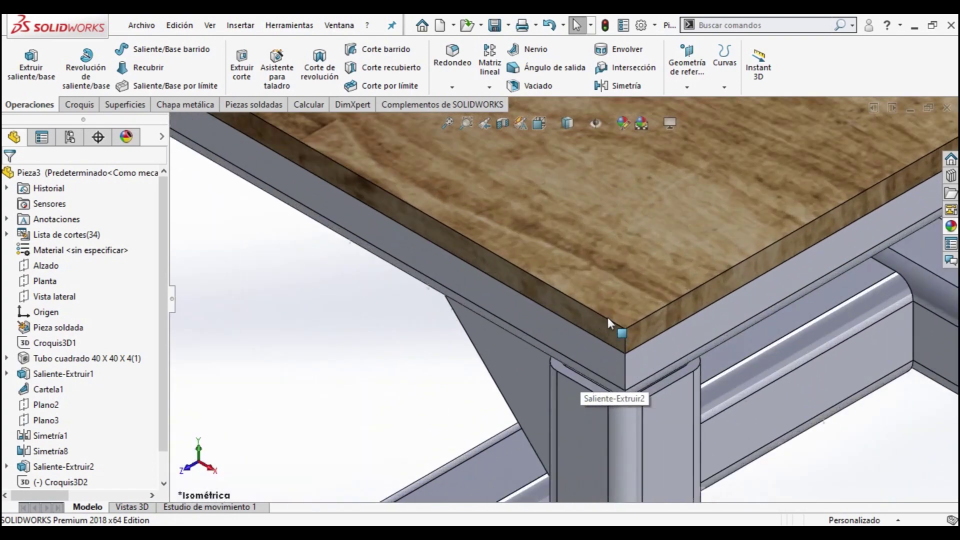
scroll(625, 360, "down", 2)
scroll(626, 360, "up", 3)
scroll(626, 360, "up", 3)
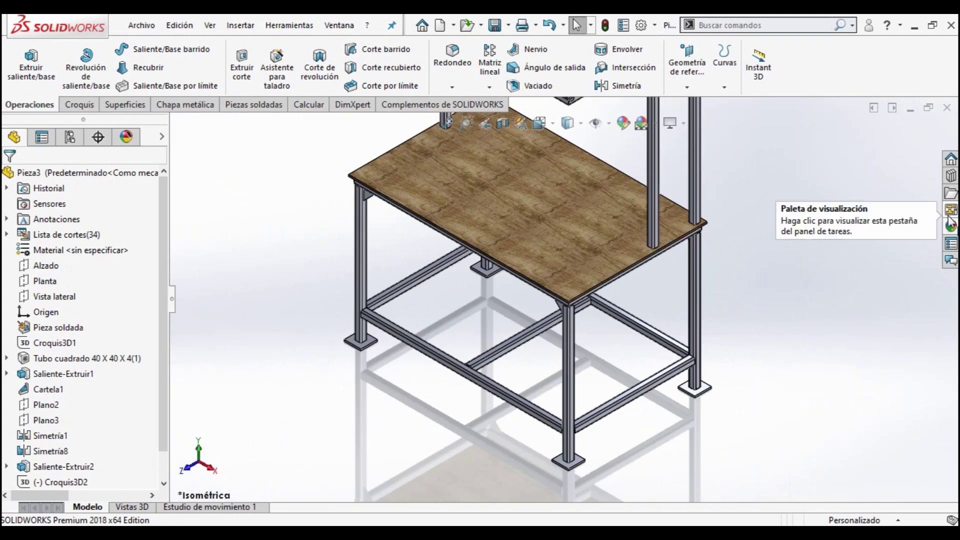
left_click(950, 228)
mouse_move(839, 360)
left_mouse_down()
mouse_move(594, 410)
mouse_move(598, 417)
left_mouse_up()
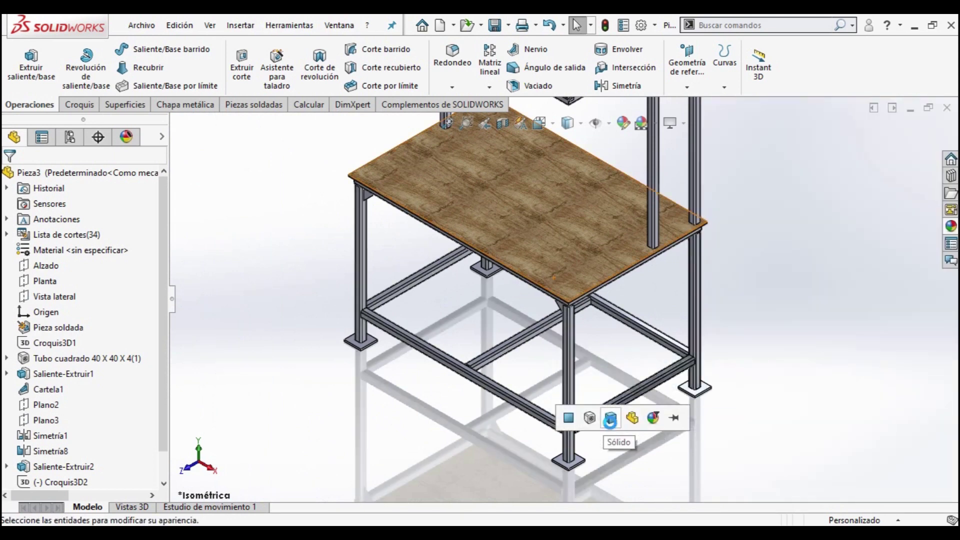
- Apply the dropped texture to the entire frame solid body (Sólido) and inspect the result
left_click(607, 419)
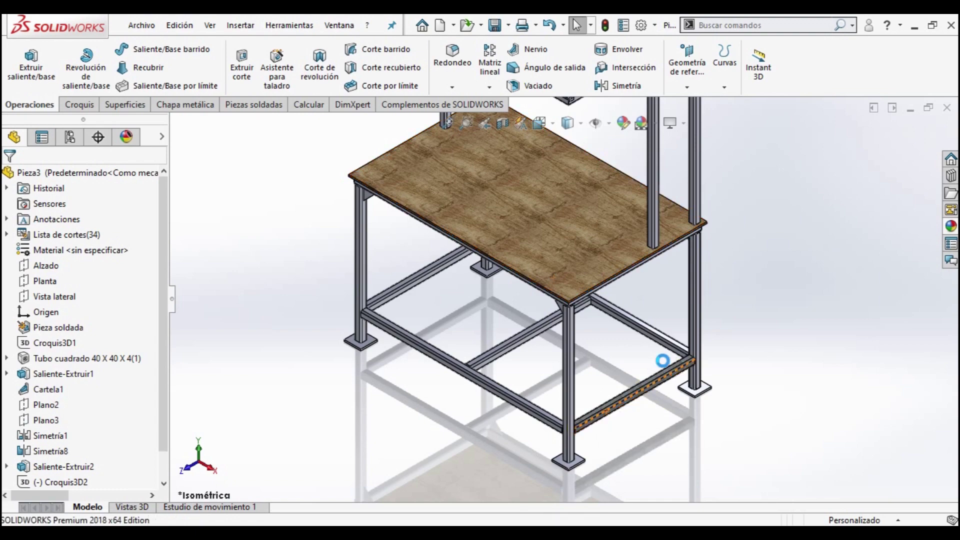
scroll(665, 358, "up", 5)
scroll(600, 285, "down", 3)
scroll(523, 301, "down", 3)
scroll(523, 301, "up", 3)
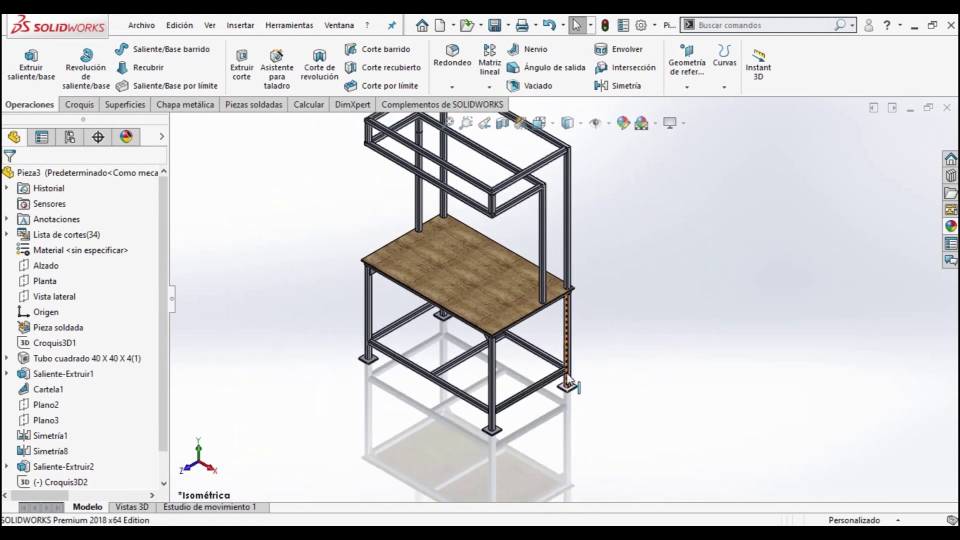
scroll(570, 365, "down", 1)
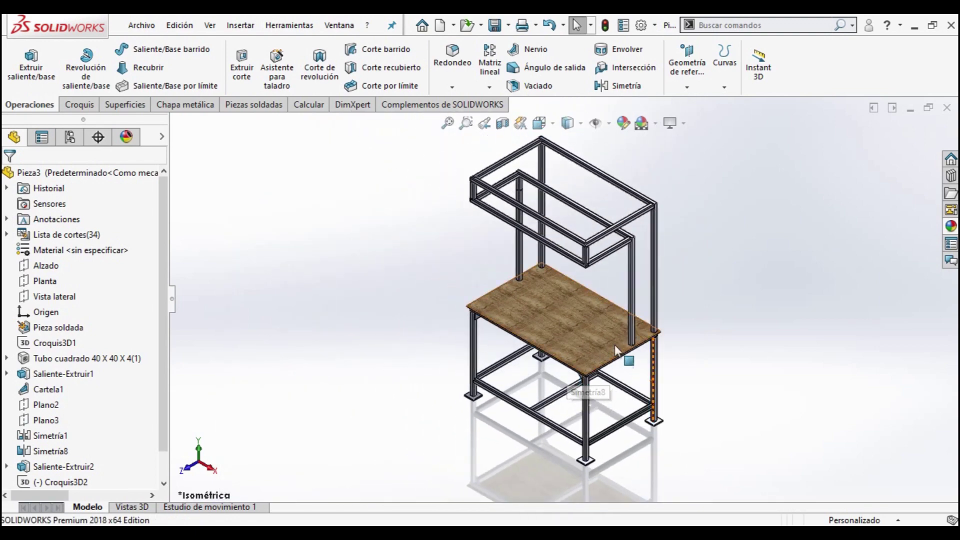
scroll(592, 331, "down", 2)
scroll(592, 341, "up", 3)
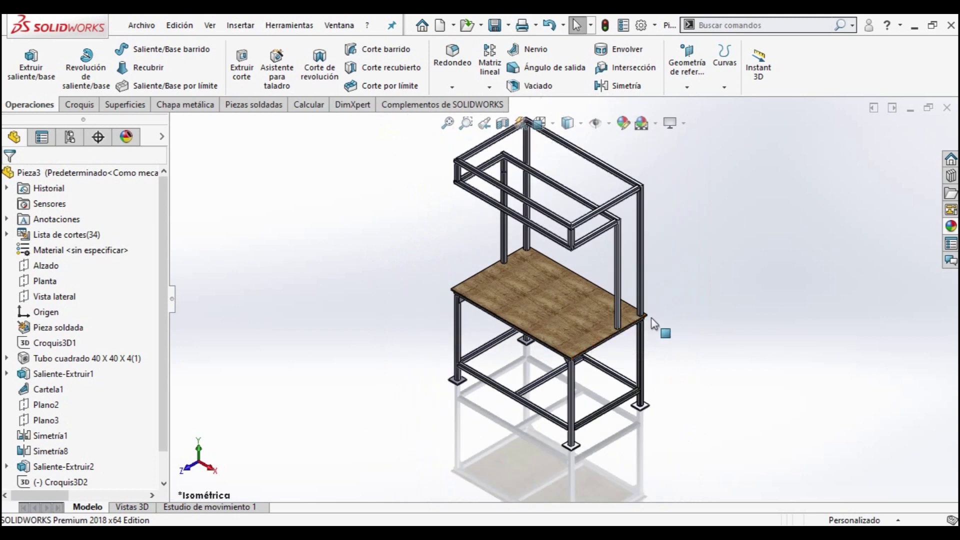